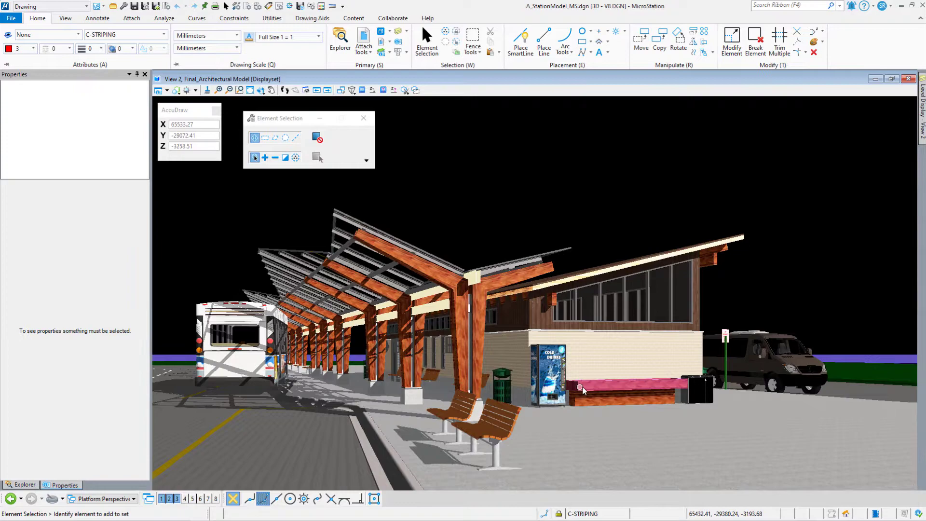
Step: Zoom in on the planter box beside the vending machine, with its slab top on level A-FURN
{"action": "scroll", "coordinate": [578, 386], "scroll_direction": "up", "scroll_amount": 5}
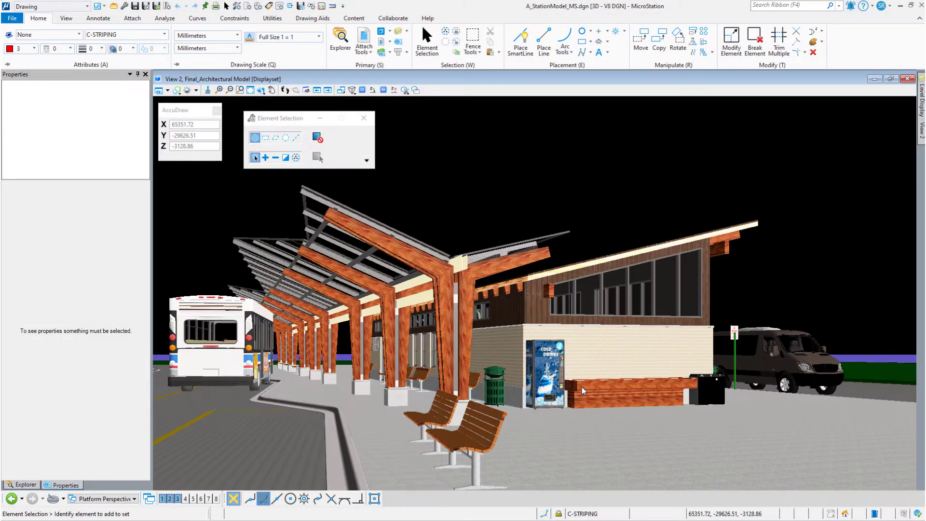
{"action": "scroll", "coordinate": [573, 383], "scroll_direction": "up", "scroll_amount": 6}
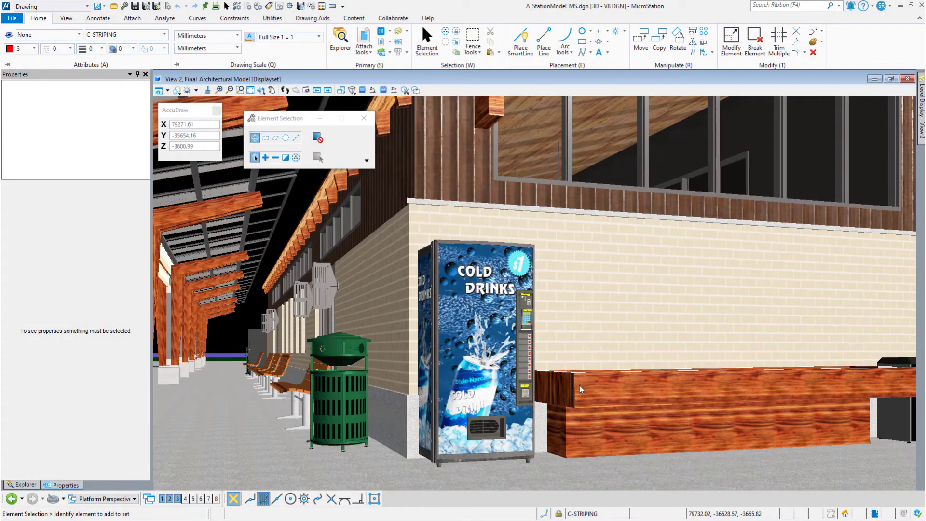
{"action": "scroll", "coordinate": [579, 389], "scroll_direction": "up", "scroll_amount": 3}
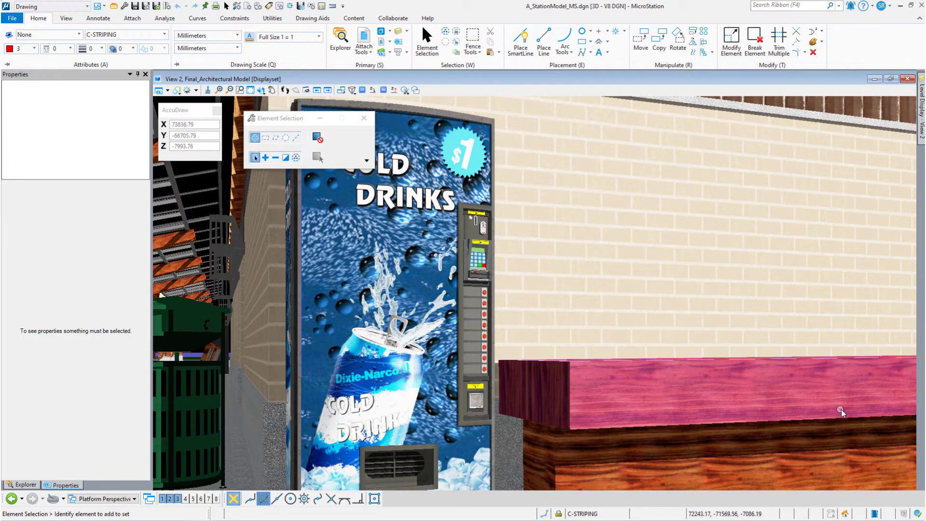
Step: Frame the planter against the brick wall and snap a pivot on its top edge at -3209.42, 3515.72, 832.41
{"action": "scroll", "coordinate": [844, 414], "scroll_direction": "down", "scroll_amount": 3}
{"action": "middle_click_drag", "start_coordinate": [851, 416], "coordinate": [833, 410]}
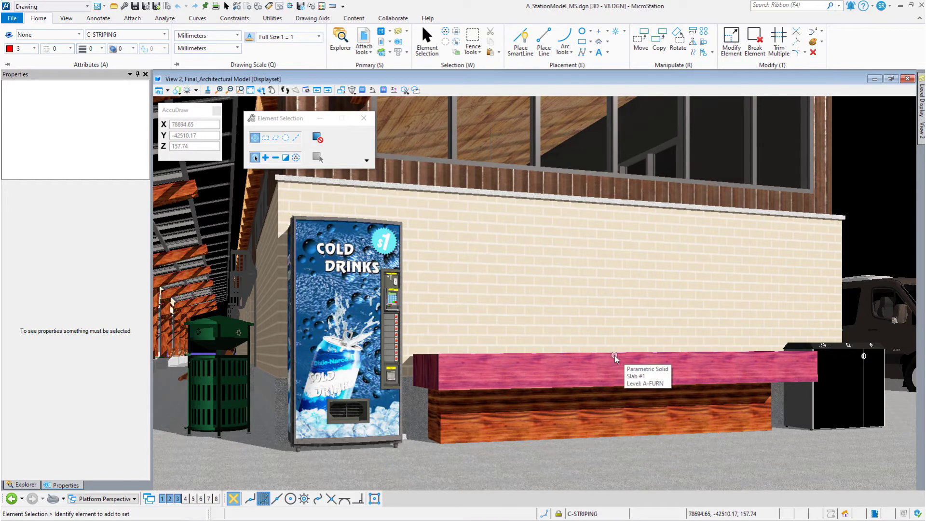
{"action": "middle_click", "coordinate": [645, 356]}
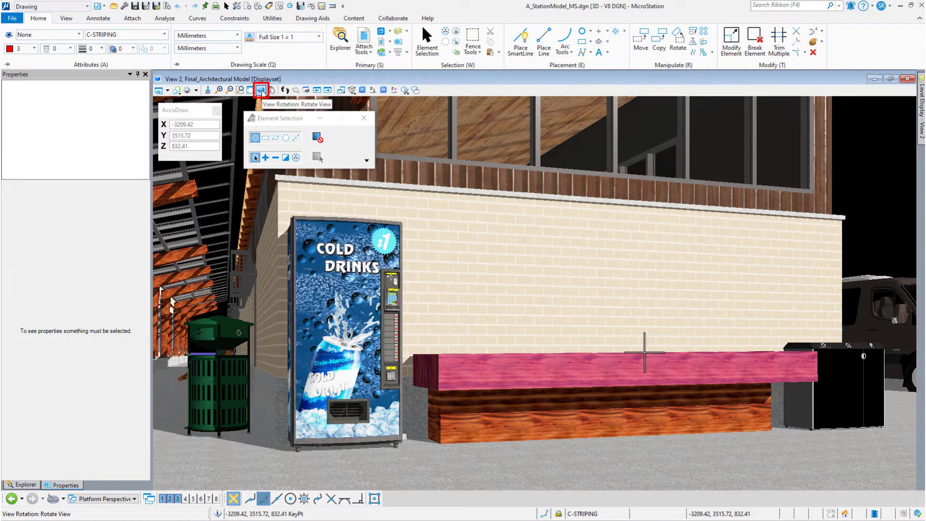
Step: Dynamically rotate the view to look down into the planter's soil-filled interior
{"action": "left_click", "coordinate": [261, 90]}
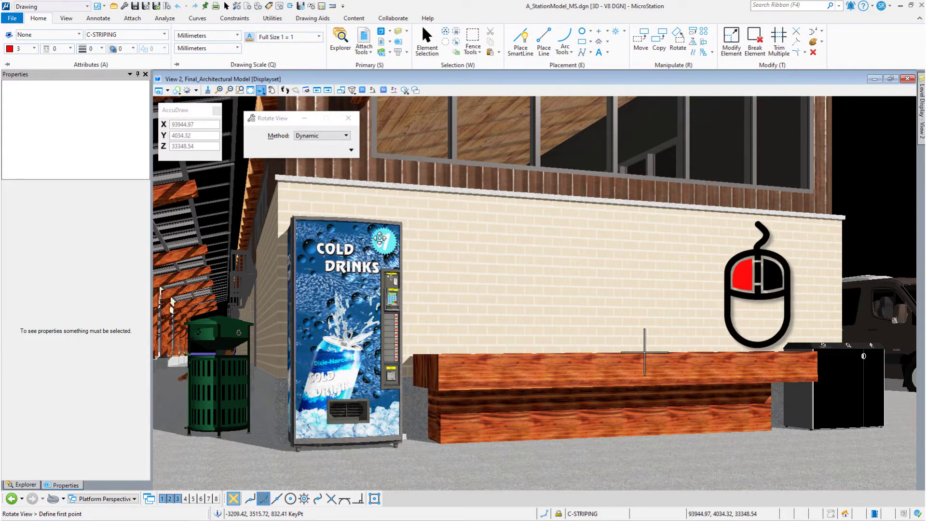
{"action": "left_click", "coordinate": [579, 313]}
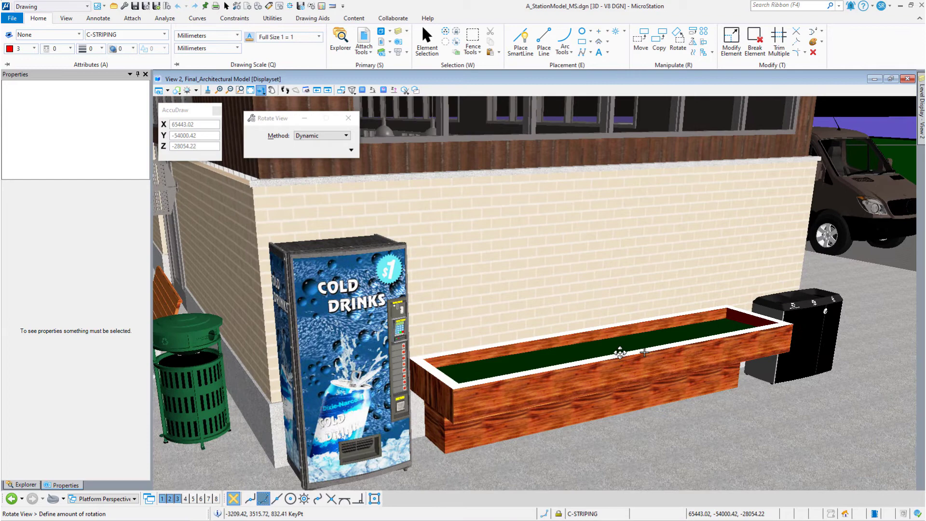
{"action": "left_click", "coordinate": [620, 353]}
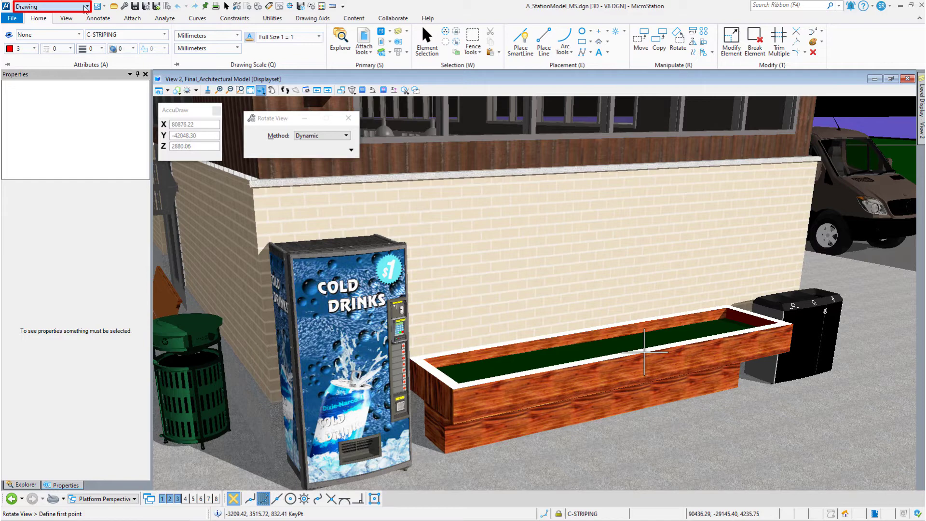
Step: Switch to the Visualization workflow and show its Home tools
{"action": "left_click", "coordinate": [85, 7]}
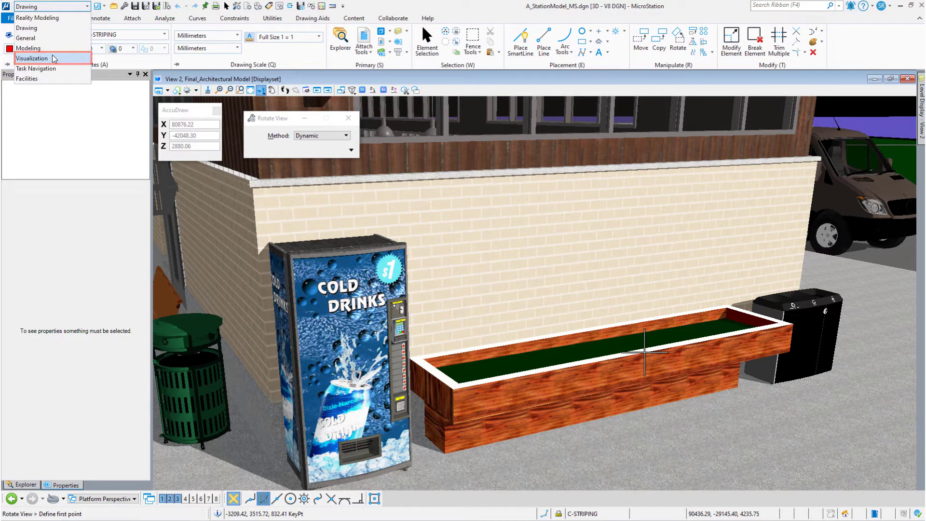
{"action": "left_click", "coordinate": [34, 58]}
{"action": "left_click", "coordinate": [40, 20]}
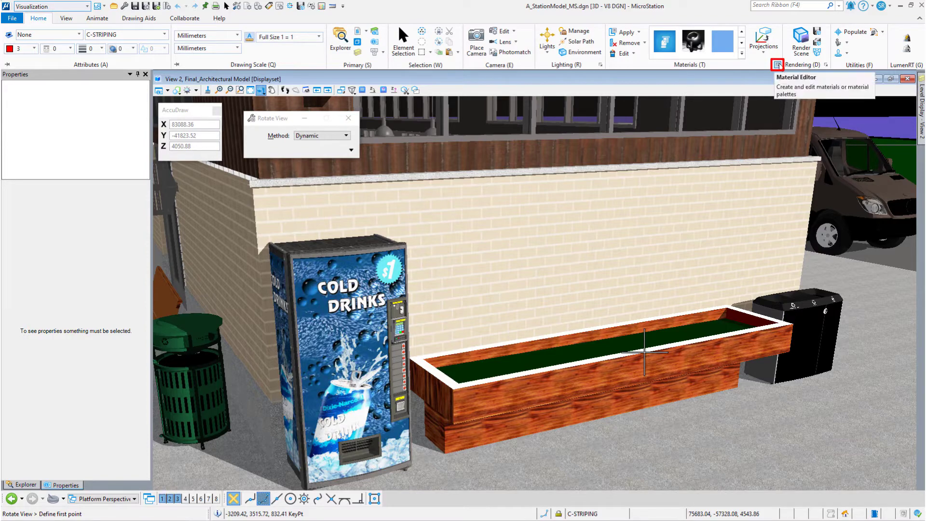
Step: Open the Material Editor and inspect the Wood35 and Schedule Map materials in the Building palette
{"action": "left_click", "coordinate": [777, 64]}
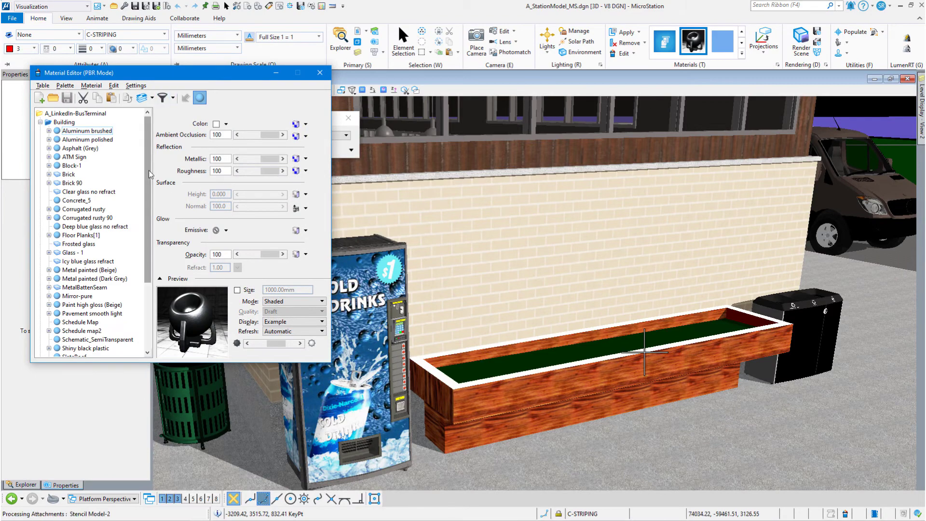
{"action": "left_click_drag", "start_coordinate": [149, 174], "coordinate": [148, 249]}
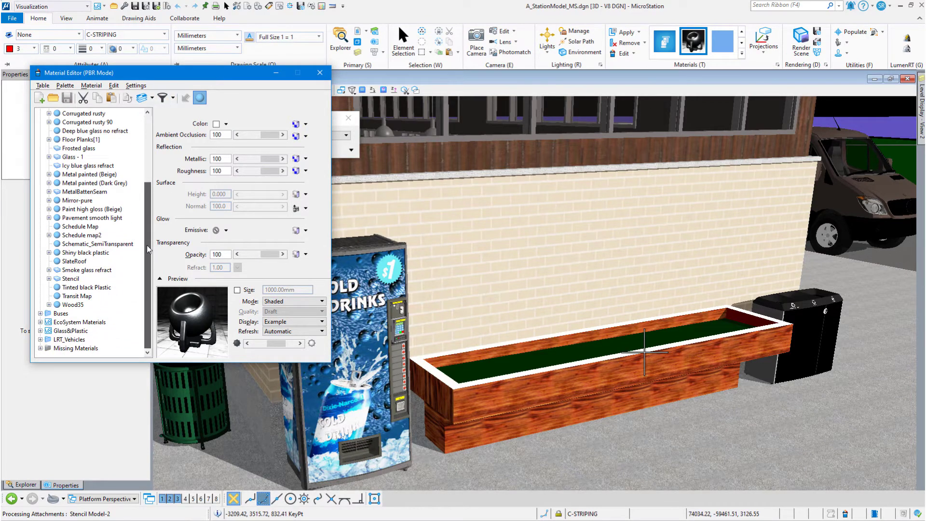
{"action": "left_click", "coordinate": [72, 305]}
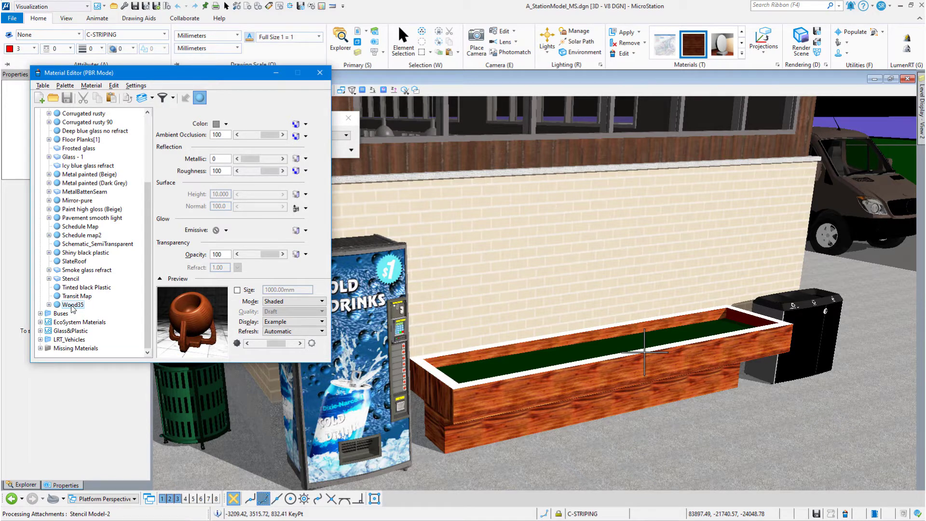
{"action": "left_click", "coordinate": [80, 226]}
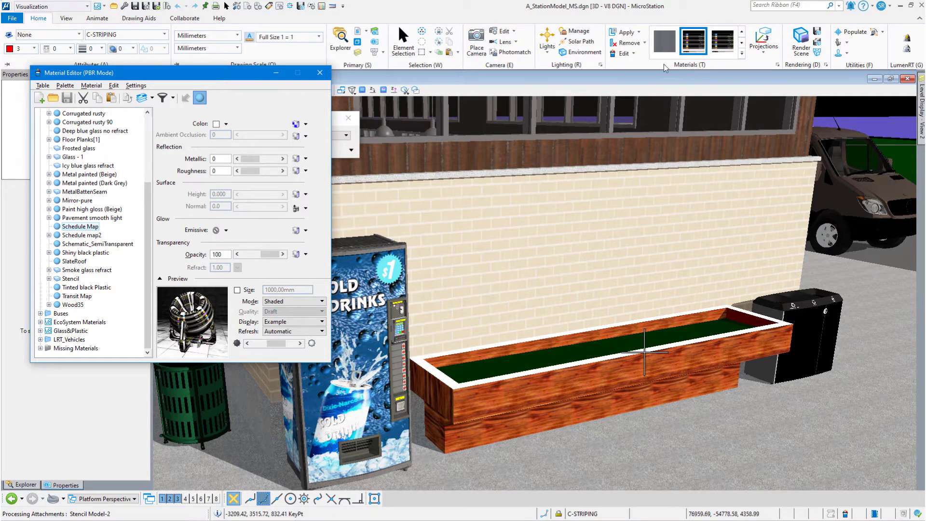
{"action": "left_click", "coordinate": [635, 54]}
Step: Query the material on the planter's solid face, confirm it is Wood35, then close the query
{"action": "left_click", "coordinate": [635, 54]}
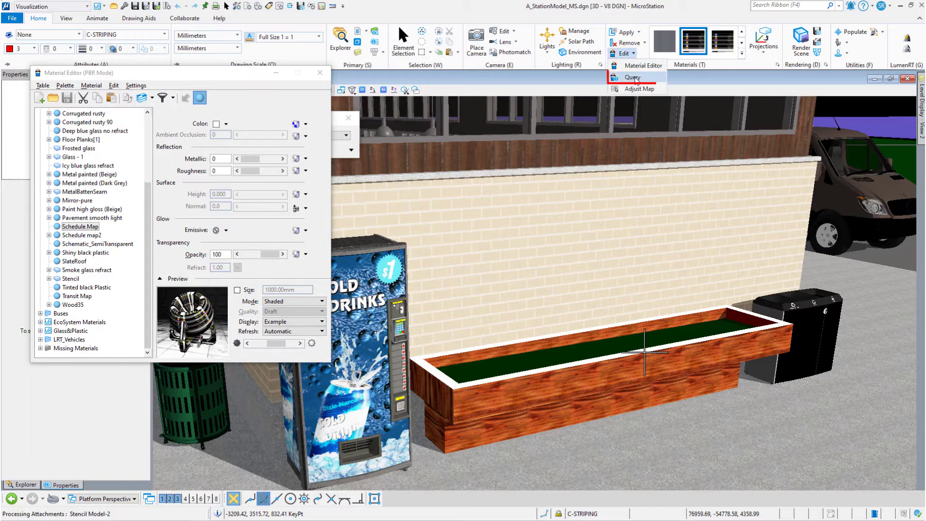
{"action": "left_click", "coordinate": [635, 78]}
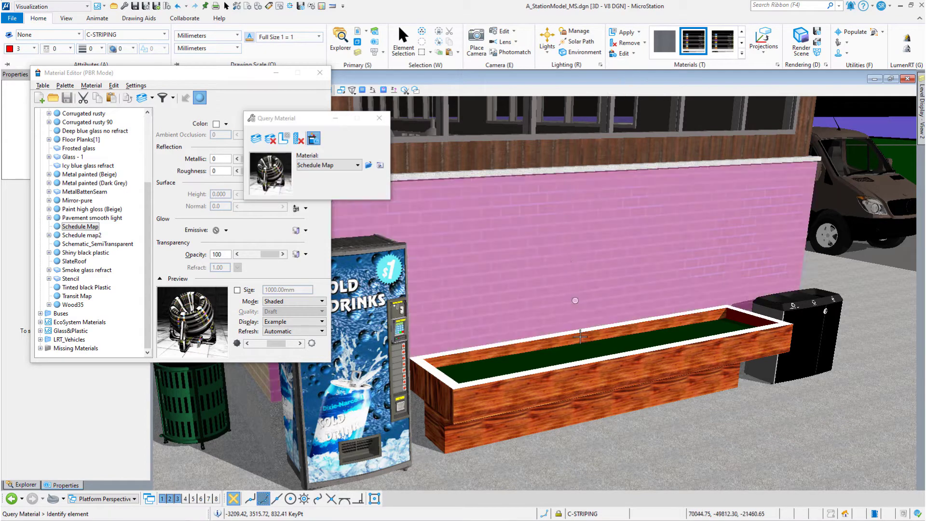
{"action": "left_click", "coordinate": [493, 390]}
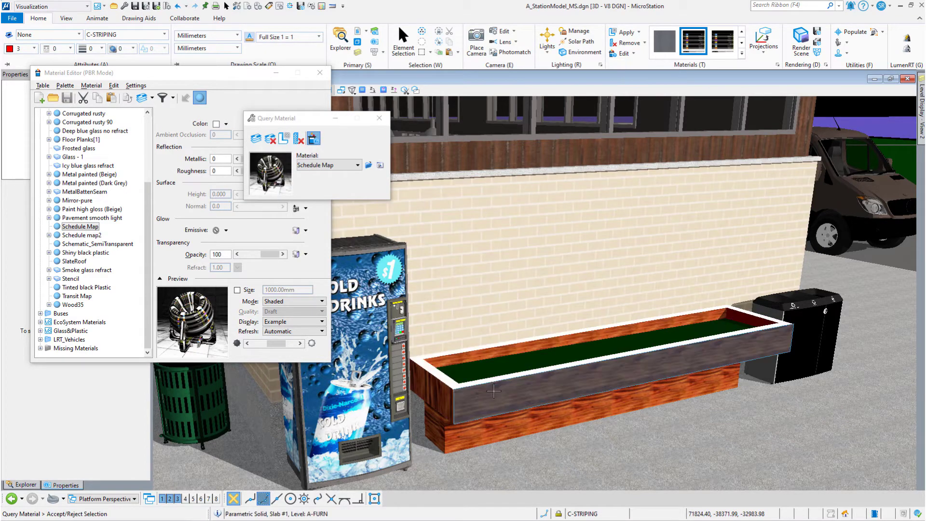
{"action": "left_click", "coordinate": [493, 390]}
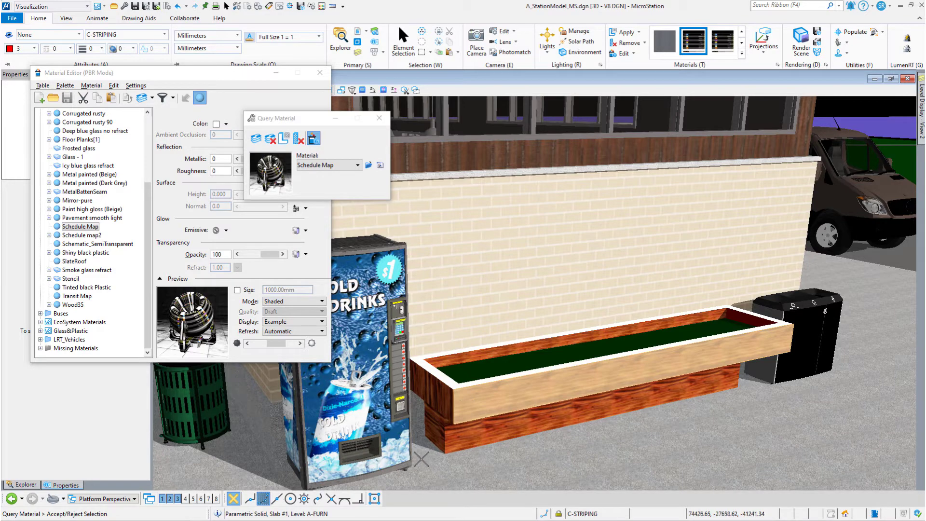
{"action": "left_click", "coordinate": [421, 460]}
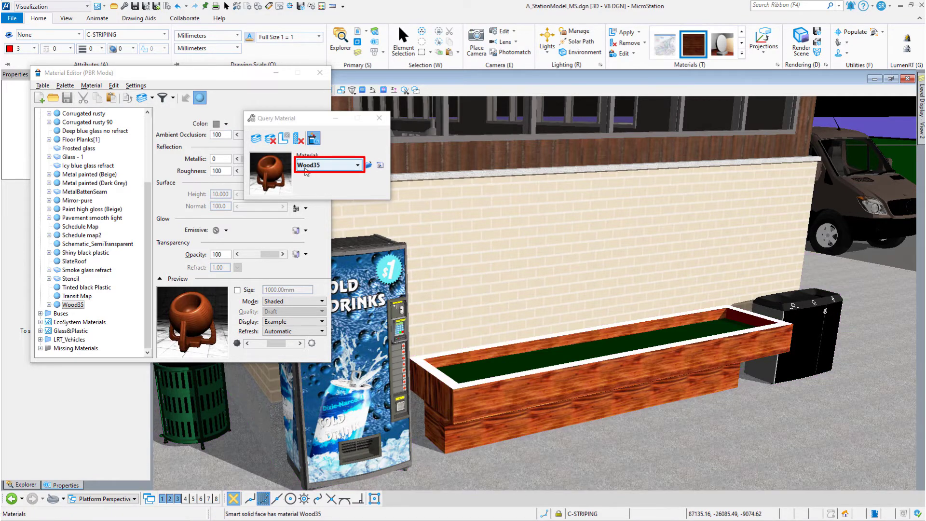
{"action": "left_click", "coordinate": [379, 117]}
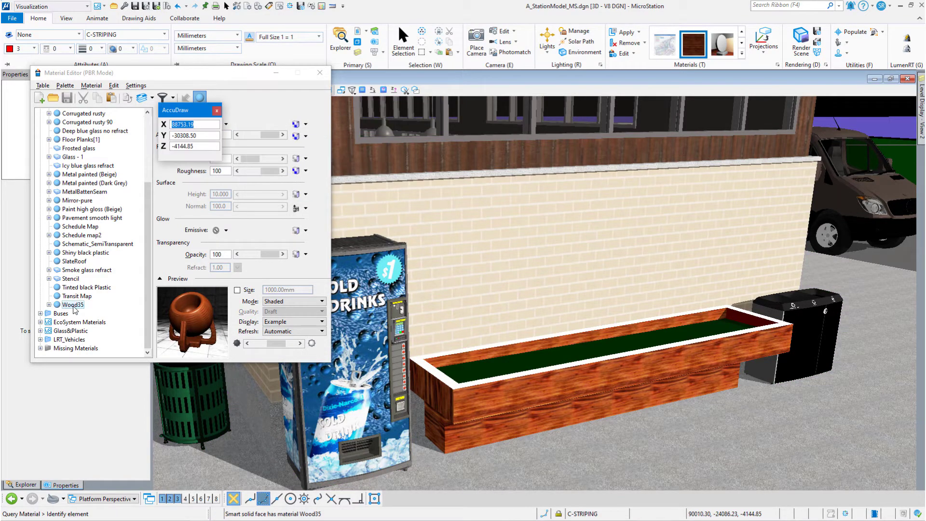
Step: Move the AccuDraw panel into the 3D view to uncover Wood35's Metallic, Roughness and Opacity settings
{"action": "left_click_drag", "start_coordinate": [186, 110], "coordinate": [389, 112]}
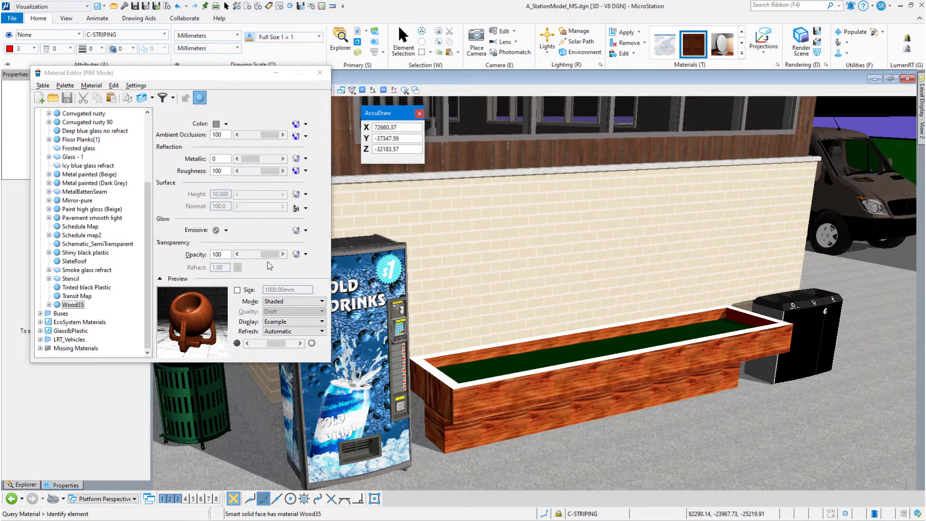
{"action": "left_click", "coordinate": [295, 124]}
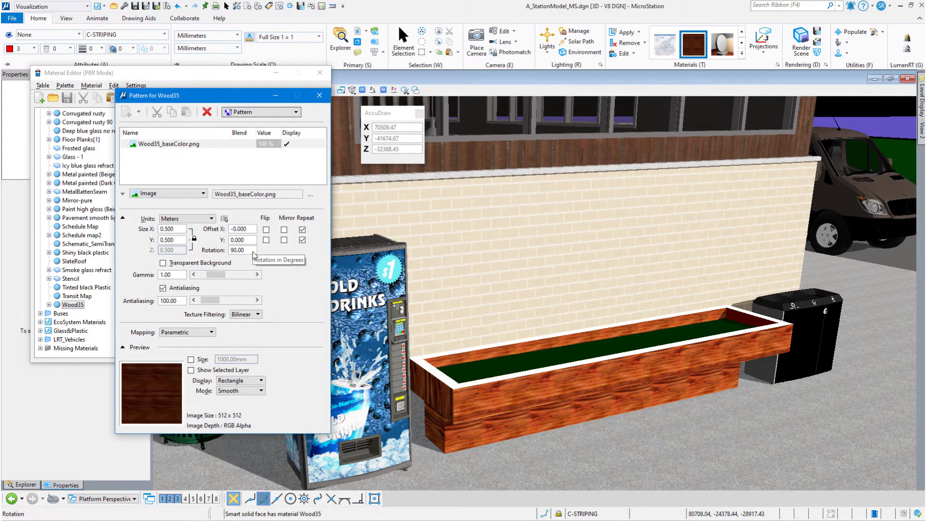
{"action": "mouse_move", "coordinate": [433, 386]}
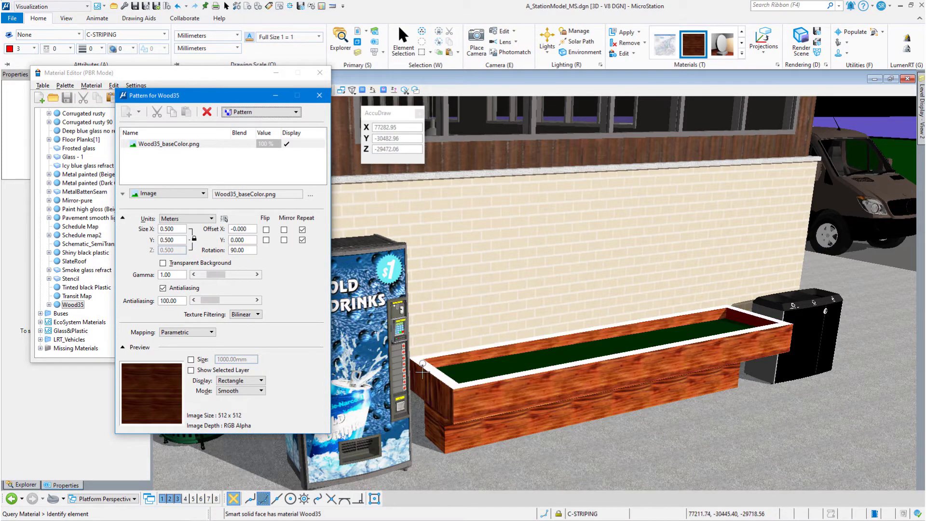
{"action": "mouse_move", "coordinate": [664, 362]}
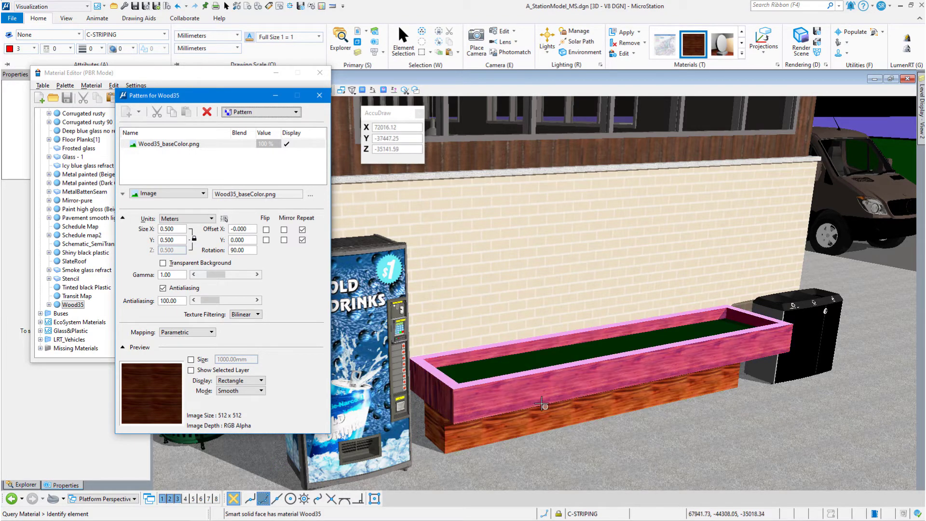
{"action": "mouse_move", "coordinate": [529, 396]}
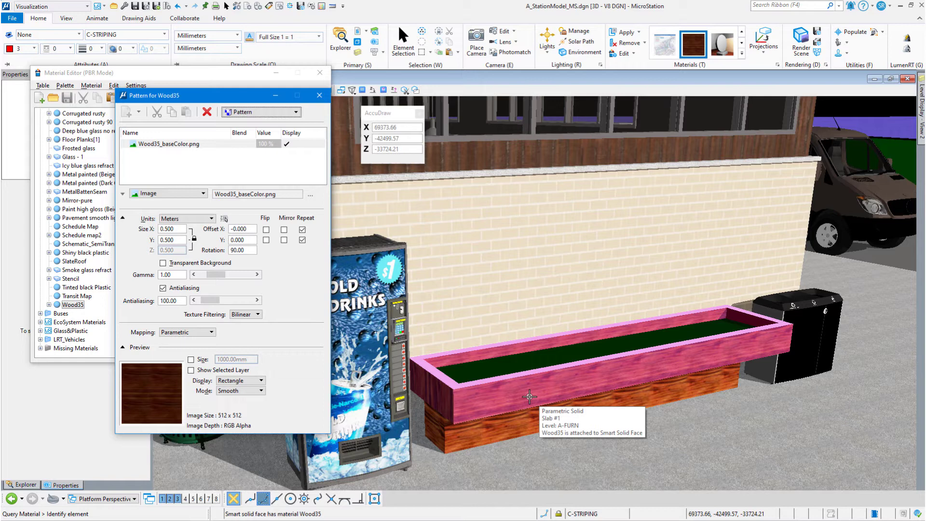
{"action": "double_click", "coordinate": [243, 250]}
{"action": "type", "text": "0"}
{"action": "key", "text": "Tab"}
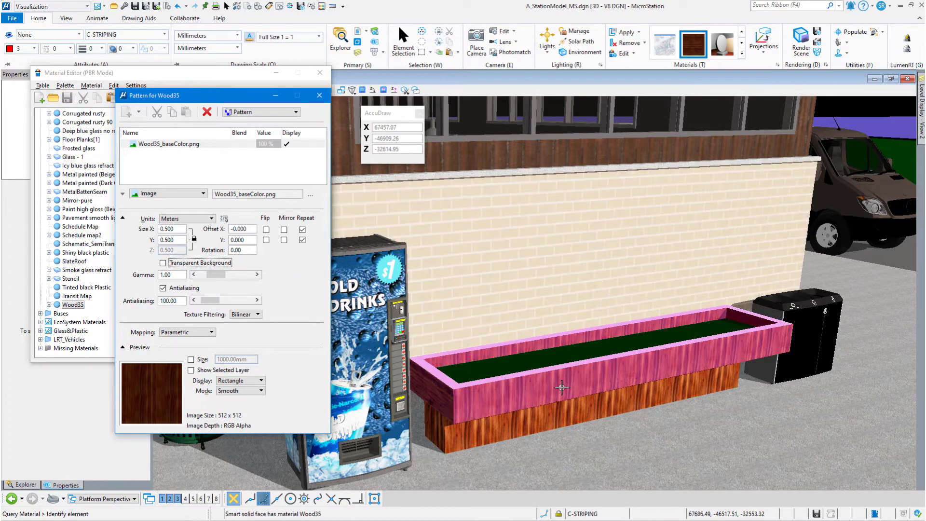
{"action": "double_click", "coordinate": [249, 250]}
{"action": "type", "text": "9"}
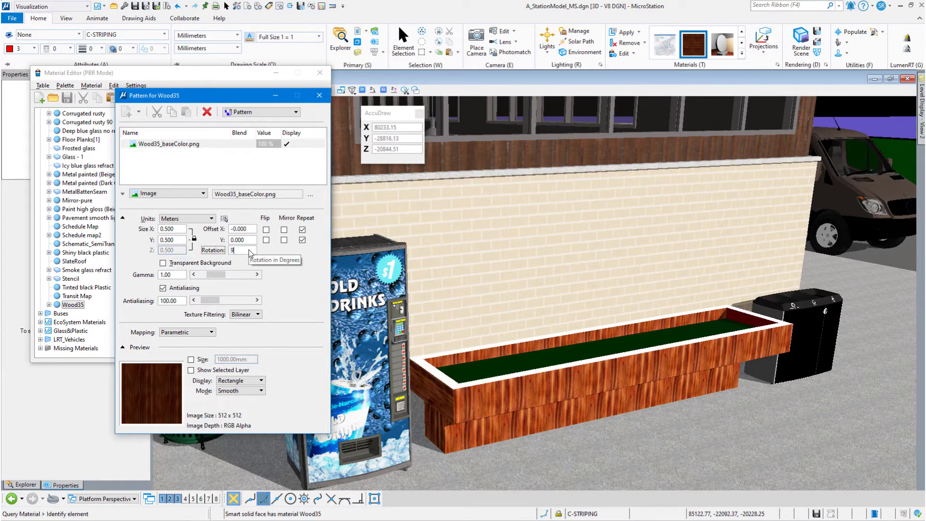
{"action": "type", "text": "0"}
{"action": "key", "text": "Tab"}
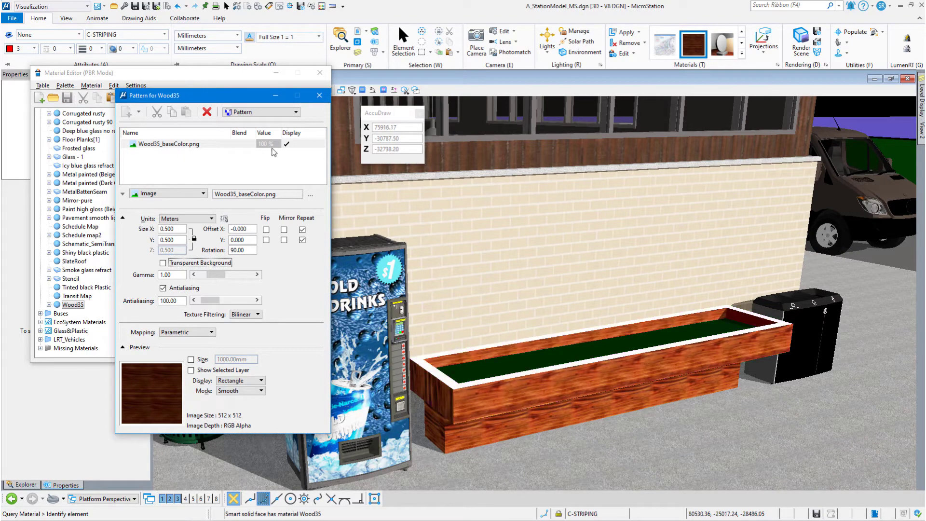
Step: Close the Wood35 pattern settings and load the Wood palette from Bentley_Materials.dgnlib
{"action": "left_click", "coordinate": [319, 96]}
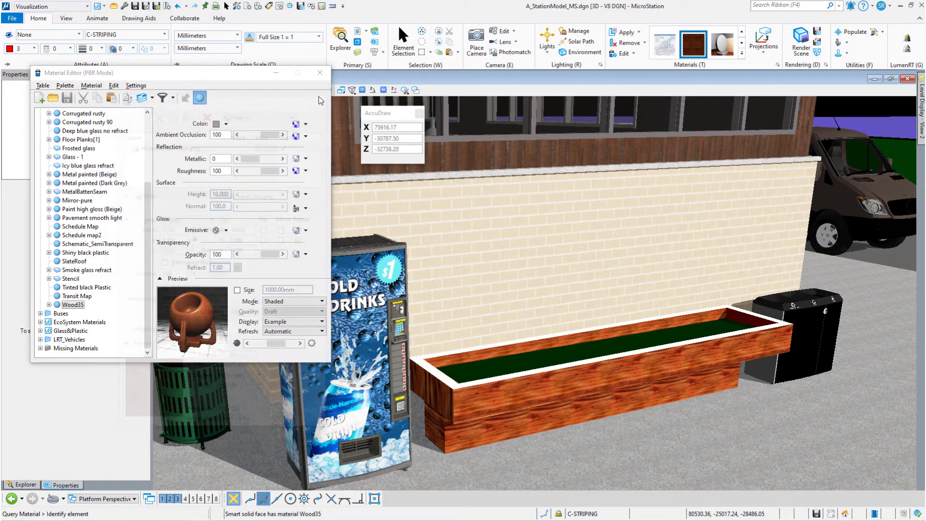
{"action": "left_click", "coordinate": [65, 86]}
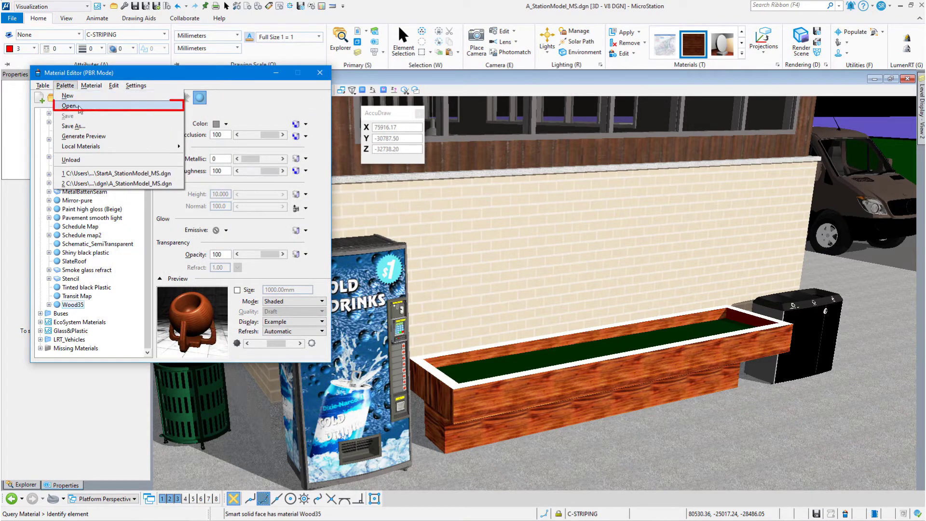
{"action": "left_click", "coordinate": [79, 108]}
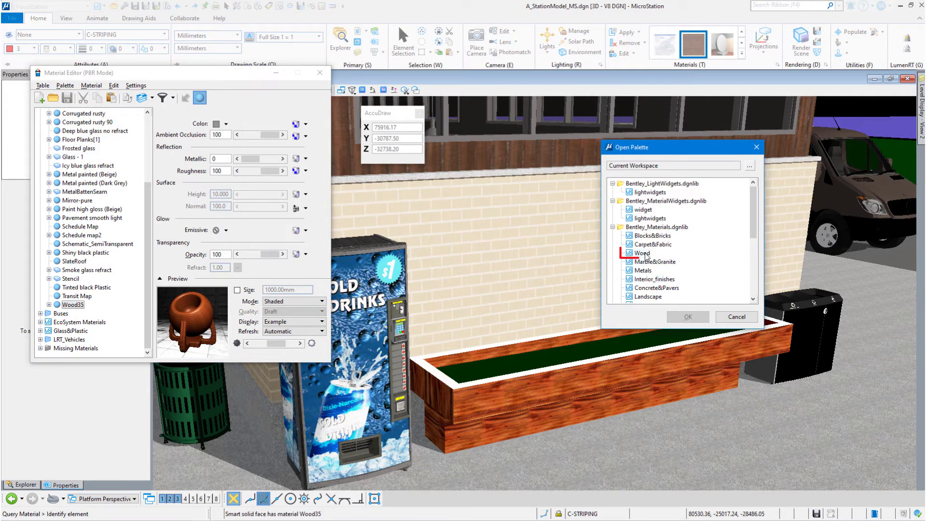
{"action": "left_click", "coordinate": [643, 253]}
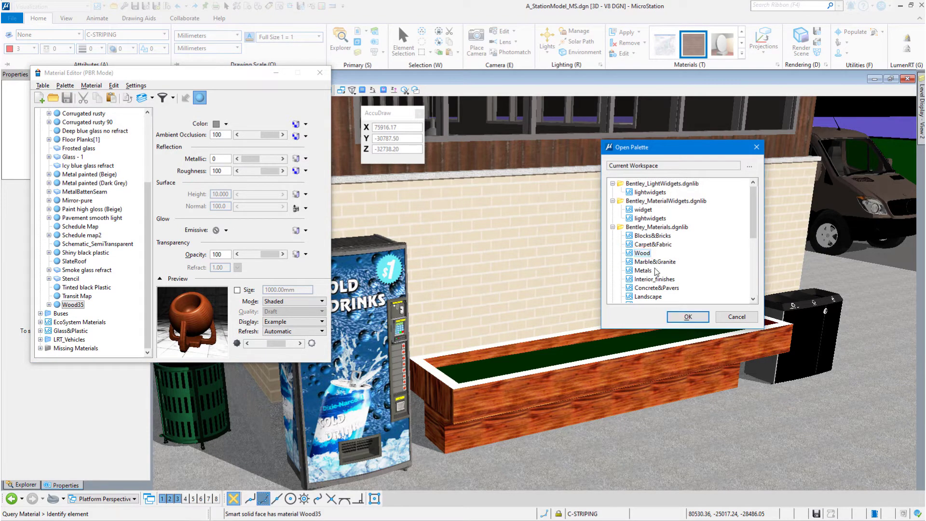
{"action": "left_click", "coordinate": [687, 317]}
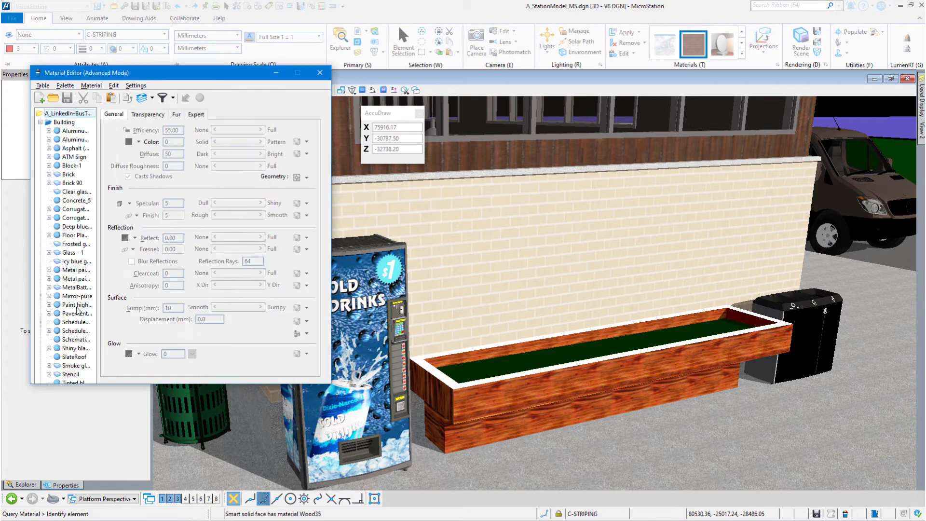
Step: Copy Wood35 from the Wood palette and paste it into the Building palette
{"action": "left_click", "coordinate": [40, 443]}
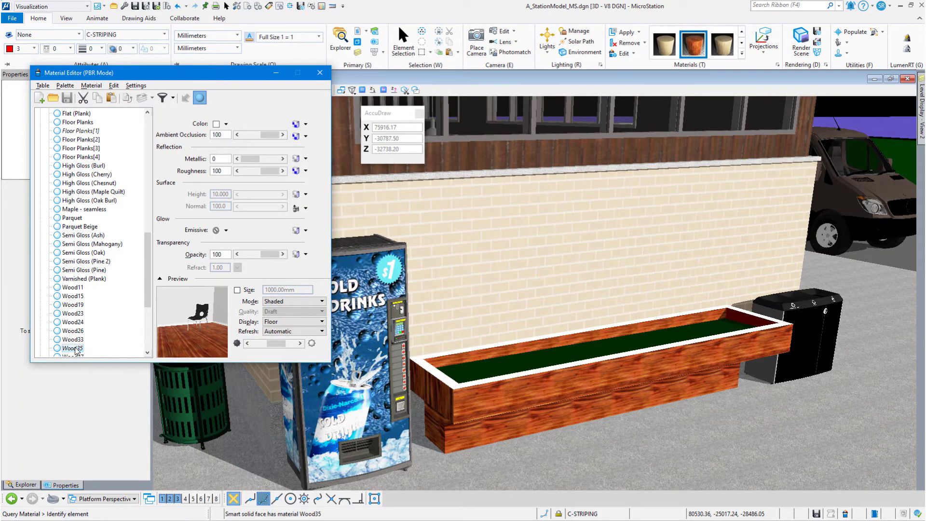
{"action": "right_click", "coordinate": [76, 349]}
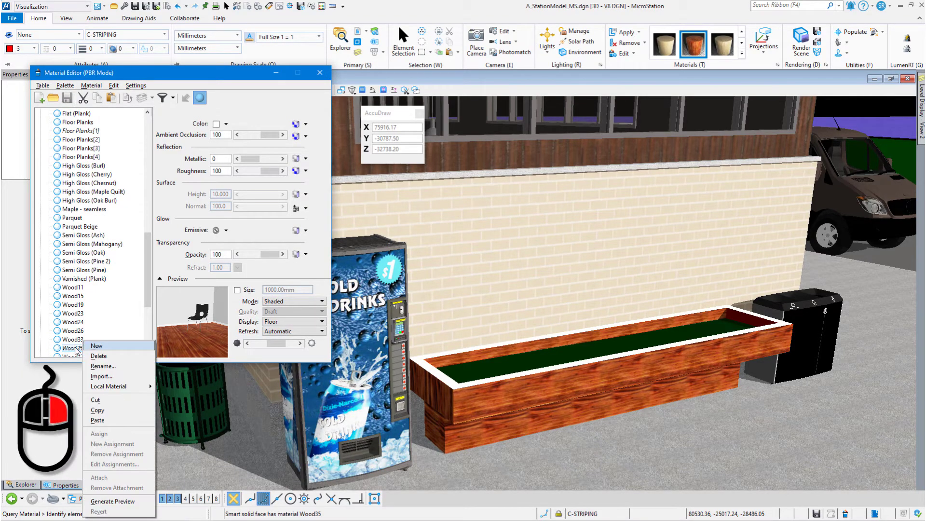
{"action": "left_click", "coordinate": [99, 410]}
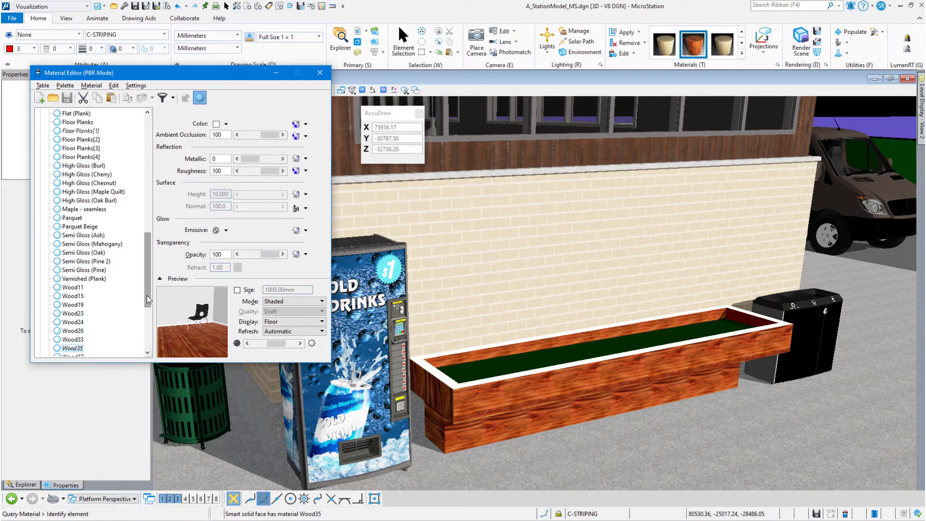
{"action": "left_click_drag", "start_coordinate": [148, 299], "coordinate": [147, 183]}
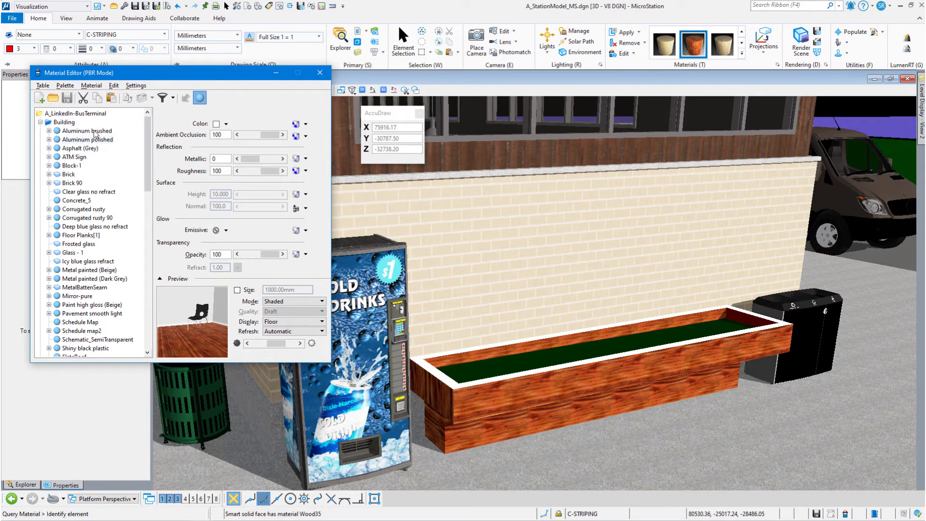
{"action": "left_click", "coordinate": [64, 123]}
{"action": "right_click", "coordinate": [65, 124]}
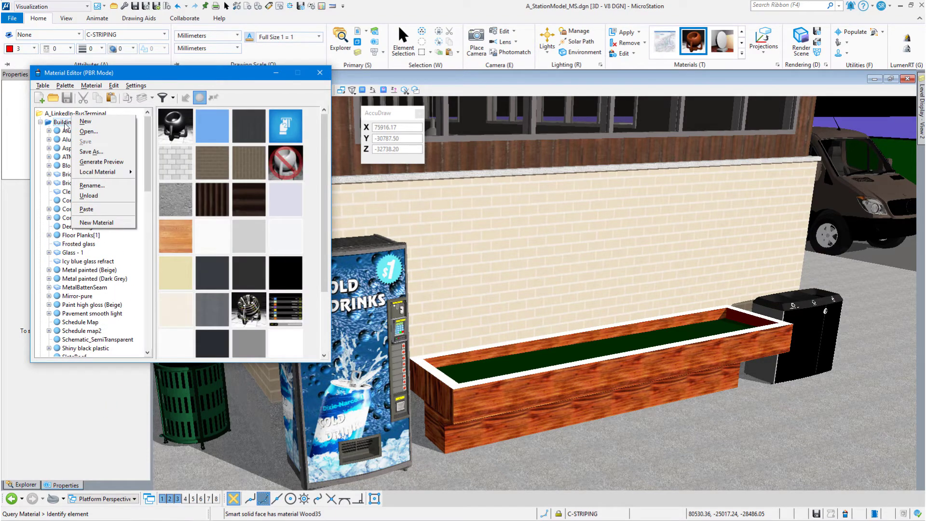
{"action": "left_click", "coordinate": [95, 211]}
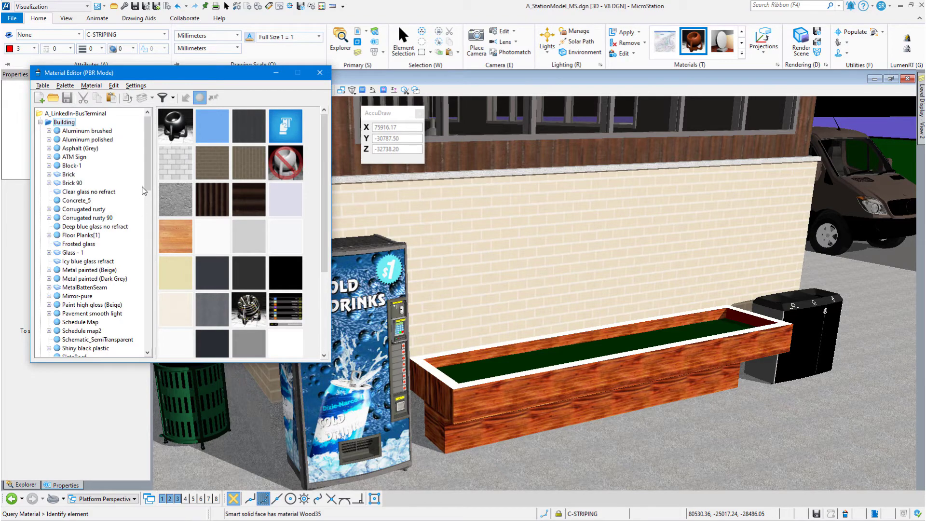
Step: Rename the pasted Wood35[1] copy to Wood35-0
{"action": "left_click_drag", "start_coordinate": [147, 167], "coordinate": [148, 218]}
{"action": "left_click", "coordinate": [81, 236]}
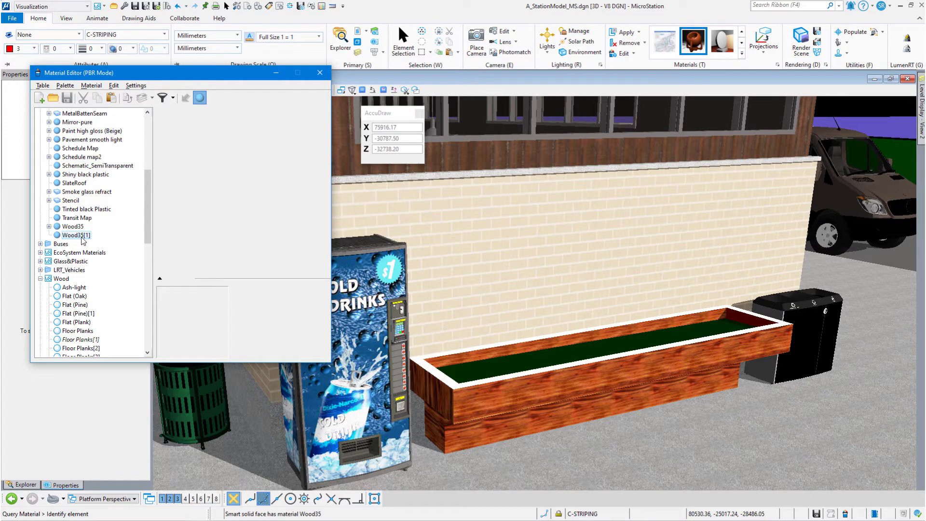
{"action": "left_click", "coordinate": [77, 235]}
{"action": "left_click", "coordinate": [98, 239]}
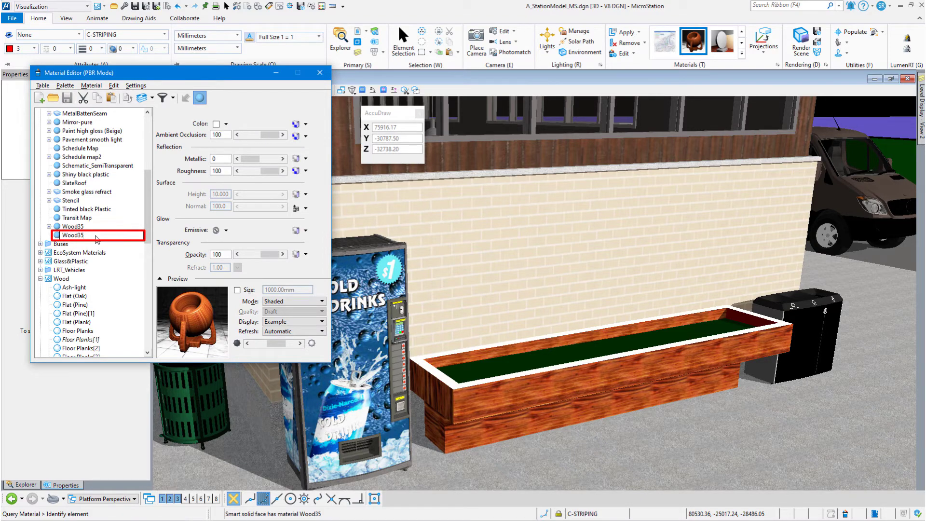
{"action": "key", "text": "Return"}
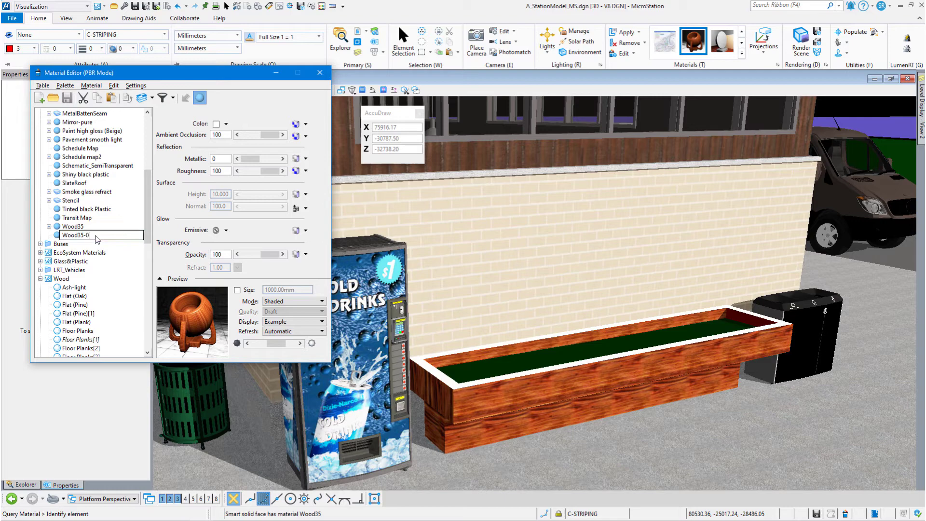
Step: Rename the original Wood35 material to Wood35-90
{"action": "left_click", "coordinate": [82, 226]}
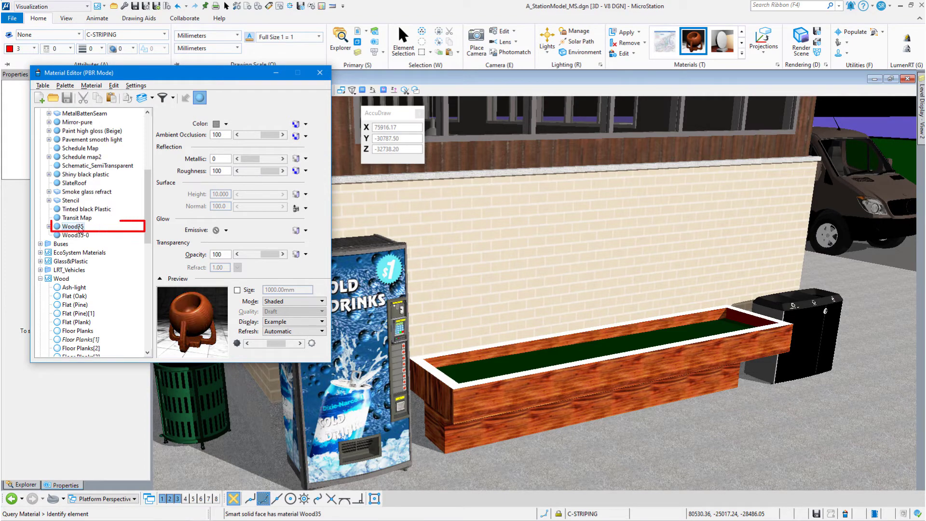
{"action": "left_click", "coordinate": [92, 233]}
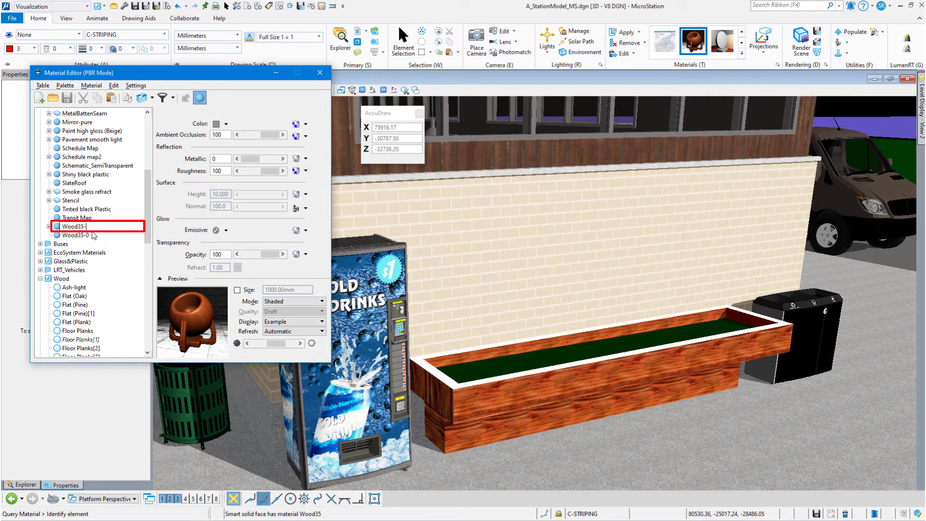
{"action": "type", "text": "-90"}
{"action": "key", "text": "Return"}
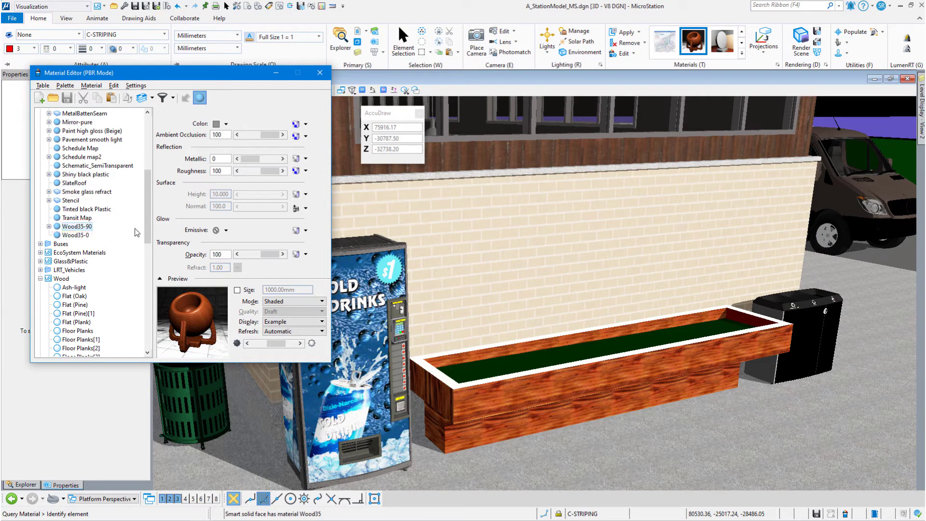
Step: Open Wood35-0's colour pattern: Wood35_baseColor.png at 0.500 m size and 0.00 rotation
{"action": "left_click", "coordinate": [87, 236]}
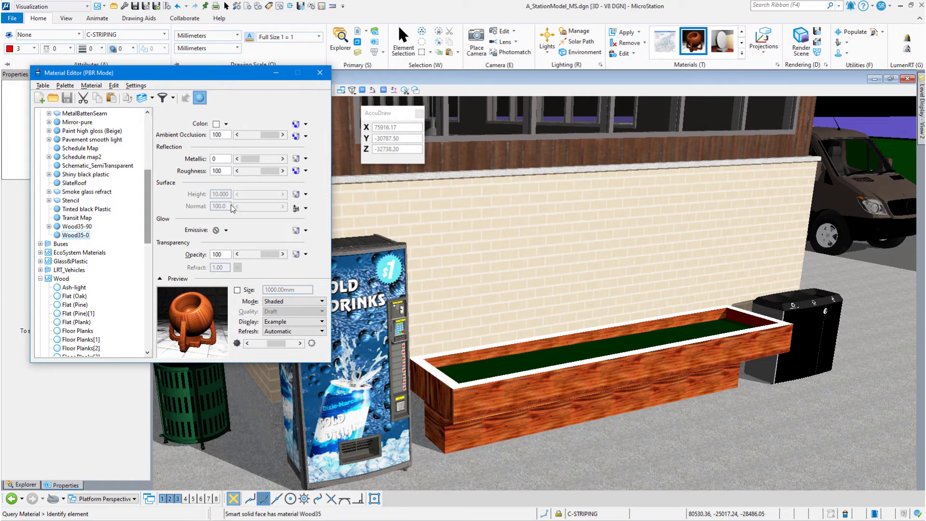
{"action": "left_click", "coordinate": [296, 125]}
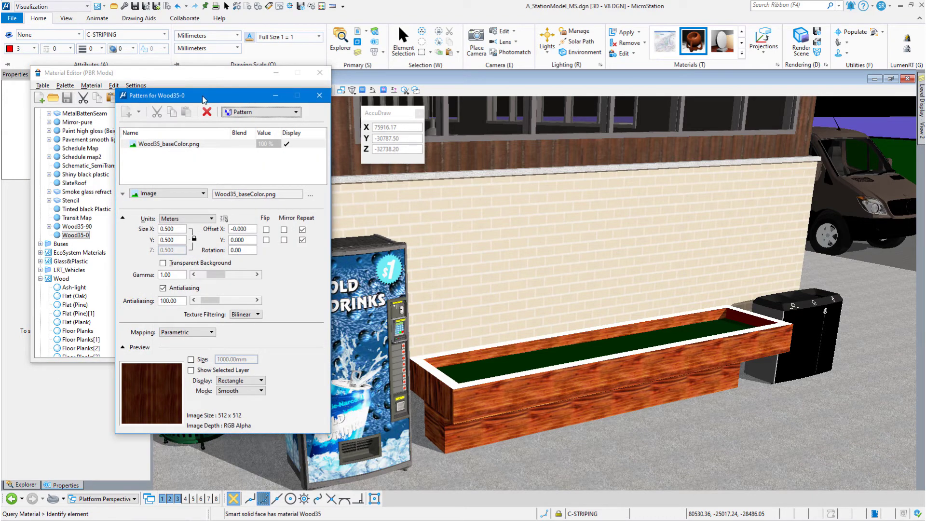
{"action": "left_click_drag", "start_coordinate": [204, 100], "coordinate": [371, 98]}
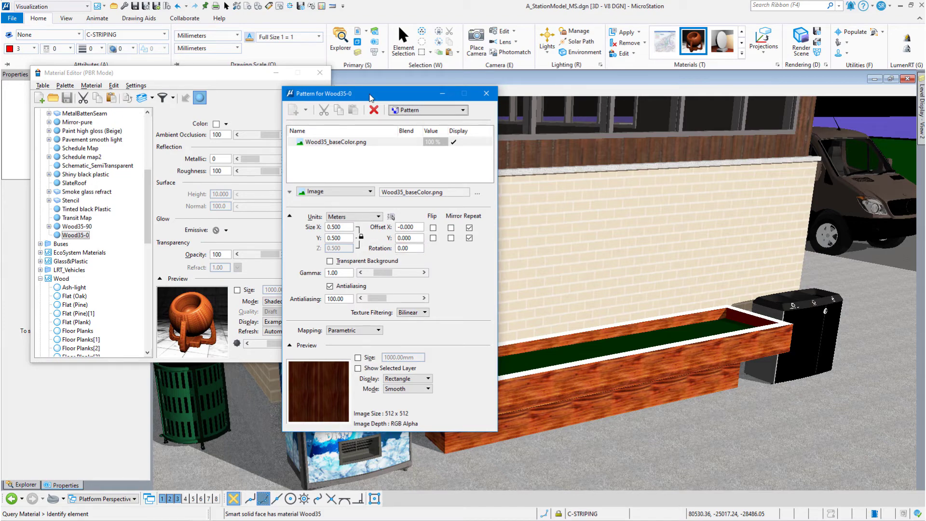
Step: Attach the Wood35-0 material to the planter's front face
{"action": "left_click", "coordinate": [486, 93]}
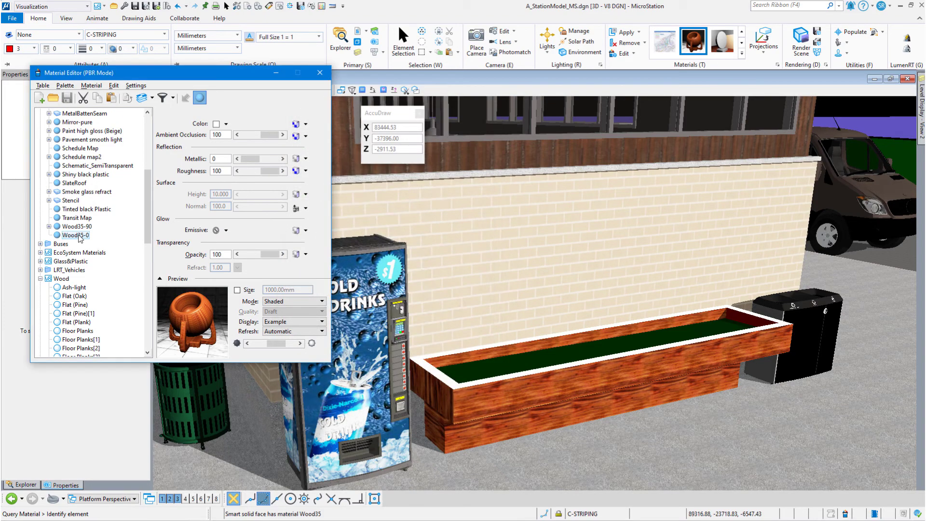
{"action": "right_click", "coordinate": [80, 235]}
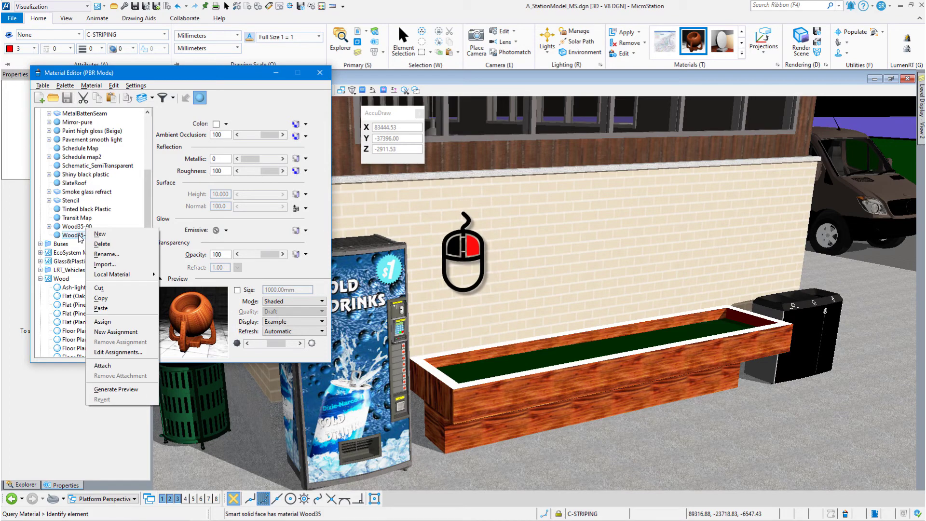
{"action": "left_click", "coordinate": [102, 366]}
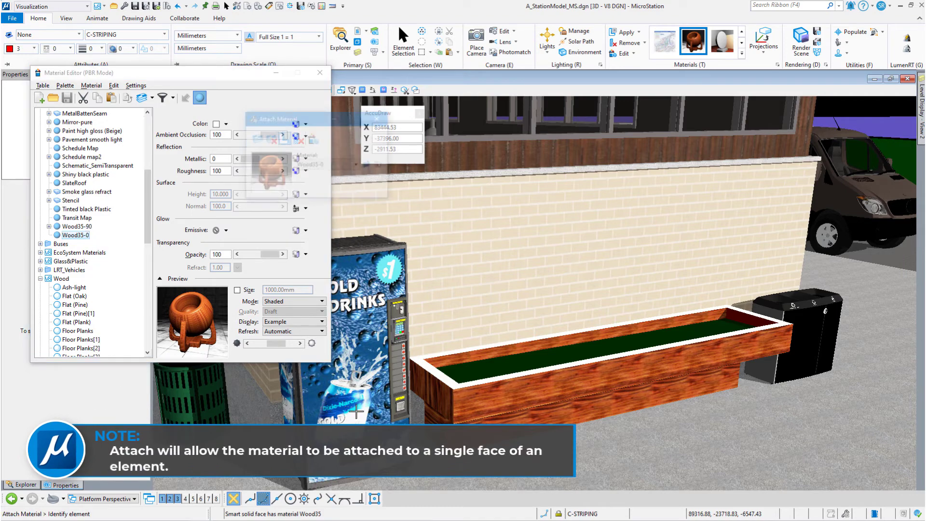
{"action": "left_click", "coordinate": [453, 393]}
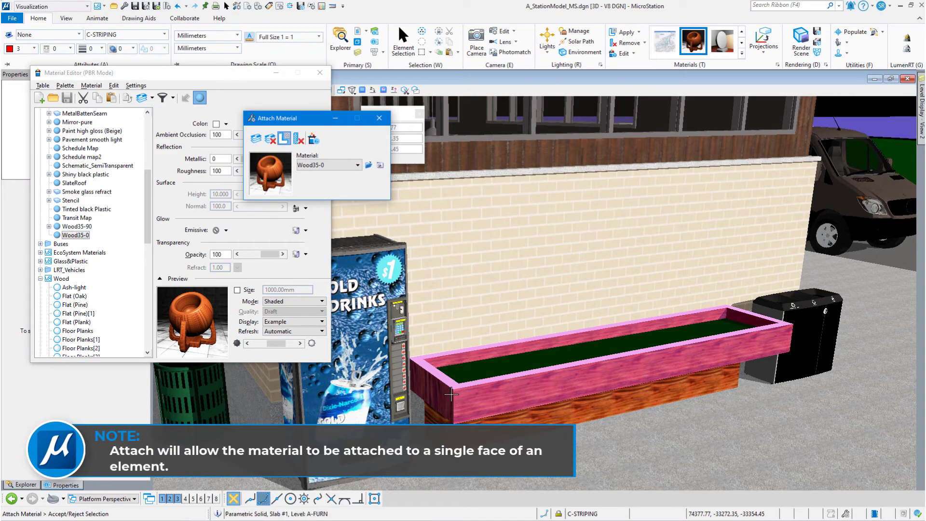
{"action": "left_click", "coordinate": [462, 411]}
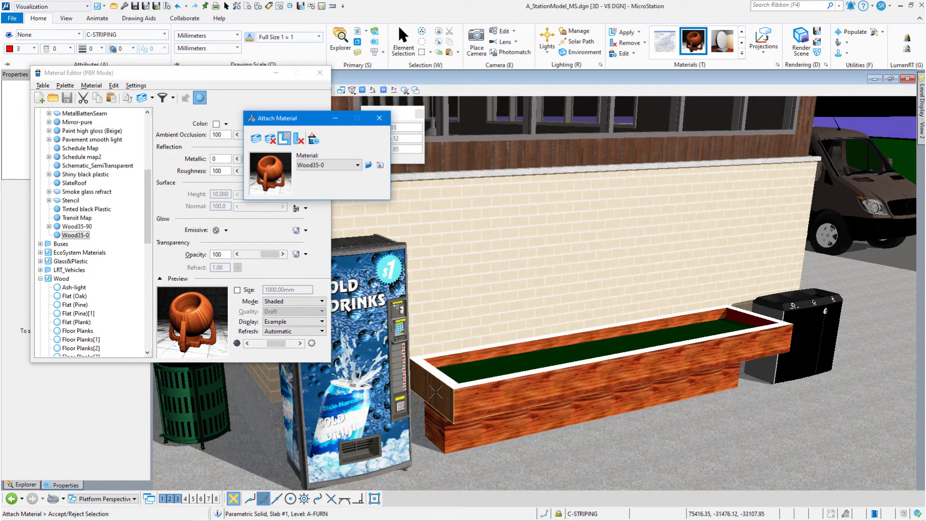
Step: Attach Wood35-0 to the planter's next misaligned face so its grain runs horizontally
{"action": "left_click", "coordinate": [423, 475]}
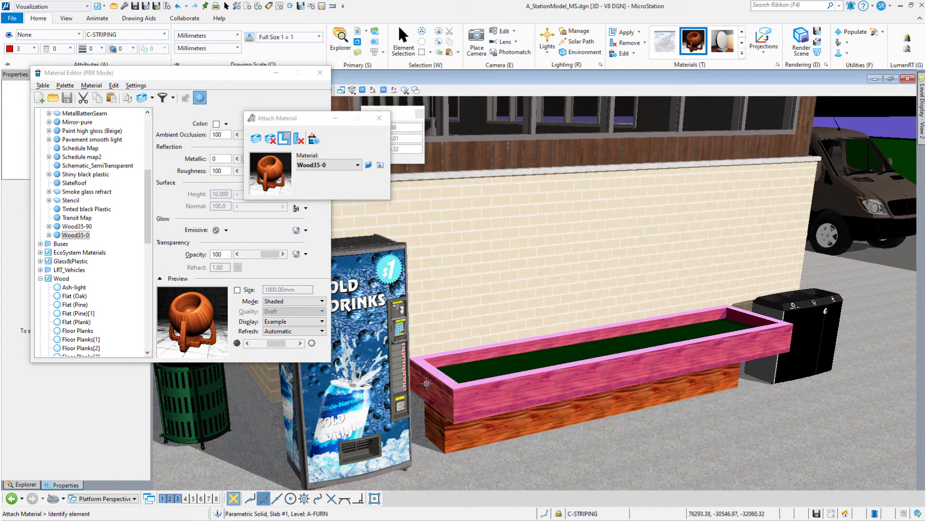
{"action": "mouse_move", "coordinate": [442, 395]}
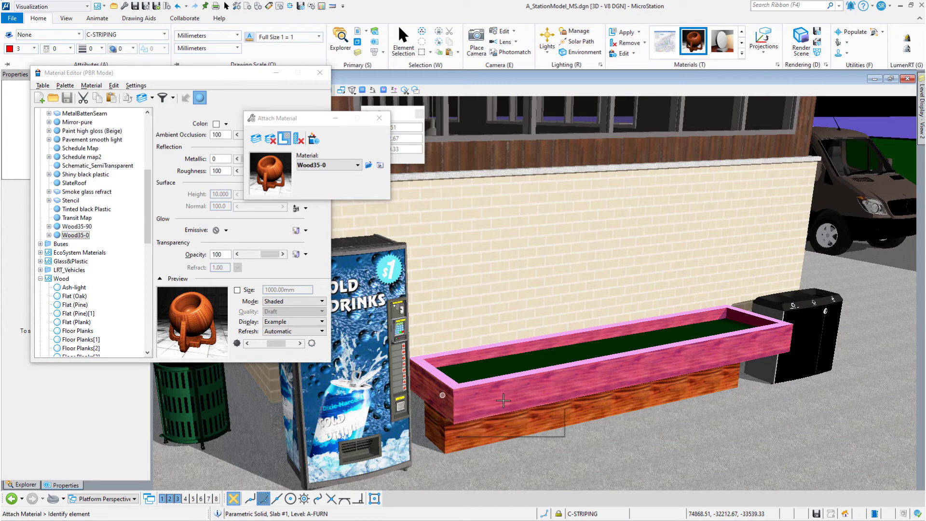
{"action": "left_click", "coordinate": [748, 320]}
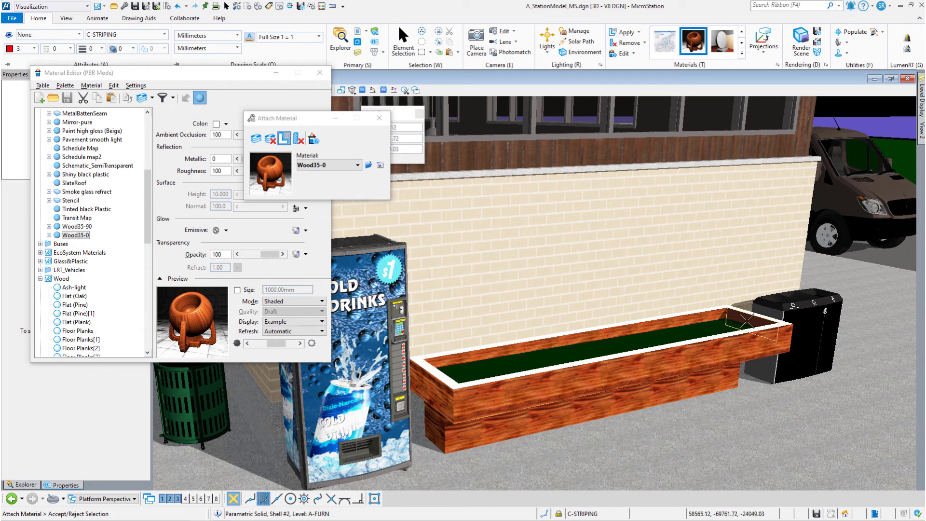
{"action": "left_click", "coordinate": [749, 321]}
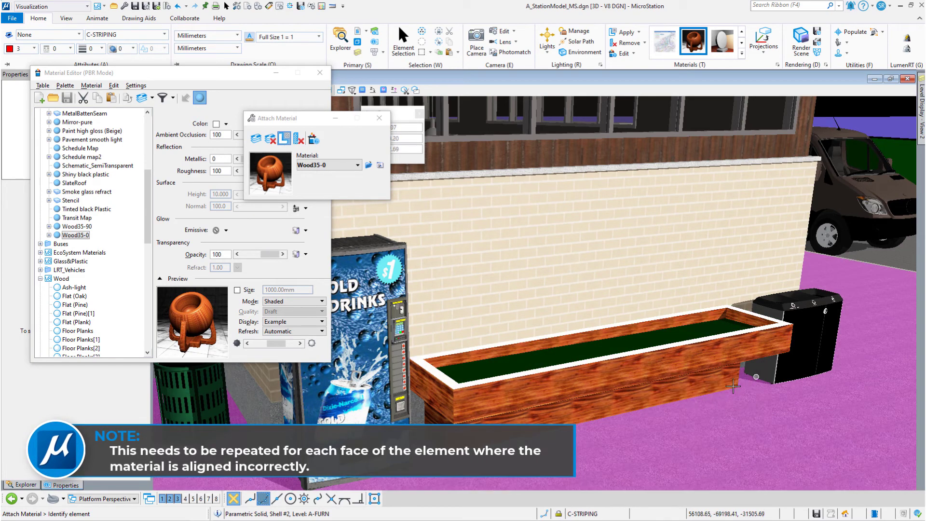
Step: Dynamically rotate the 3D view to show the planter's far end beside the vending machine
{"action": "left_click", "coordinate": [218, 75]}
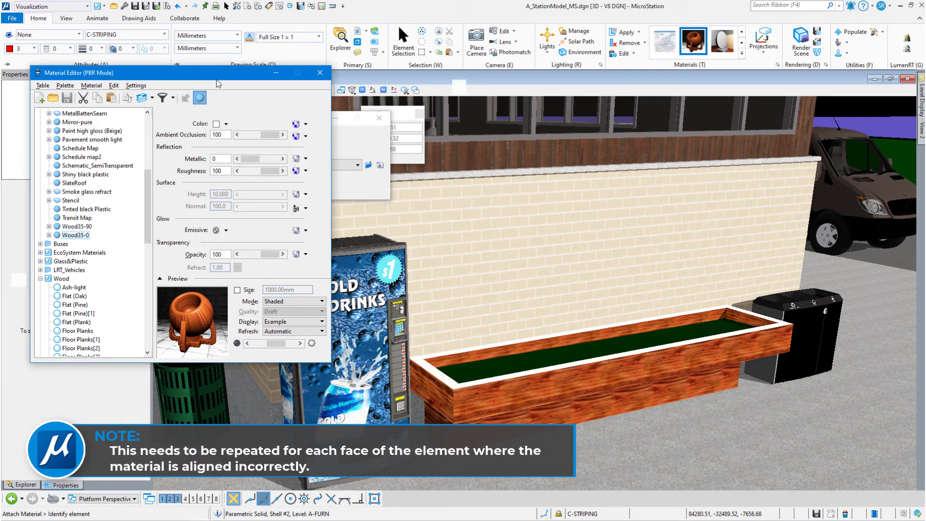
{"action": "left_click_drag", "start_coordinate": [217, 75], "coordinate": [207, 111]}
{"action": "left_click", "coordinate": [261, 90]}
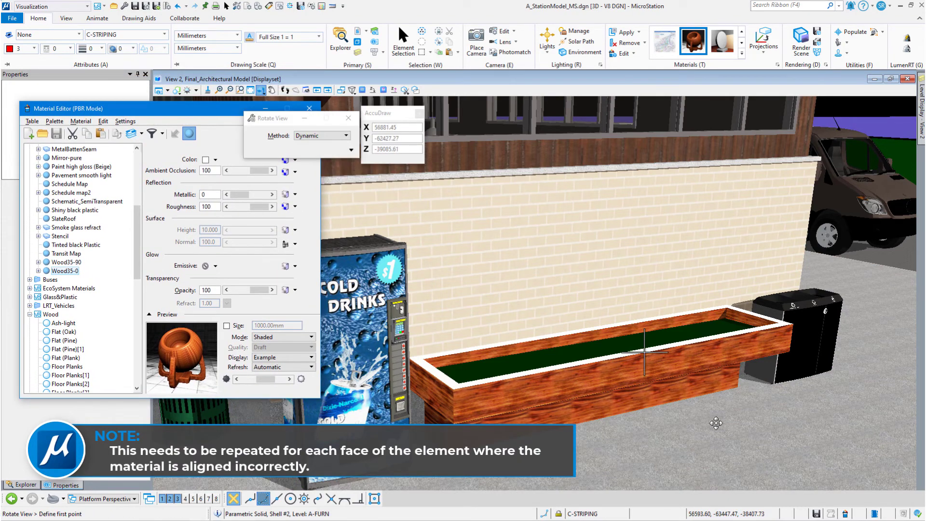
{"action": "left_click", "coordinate": [704, 388]}
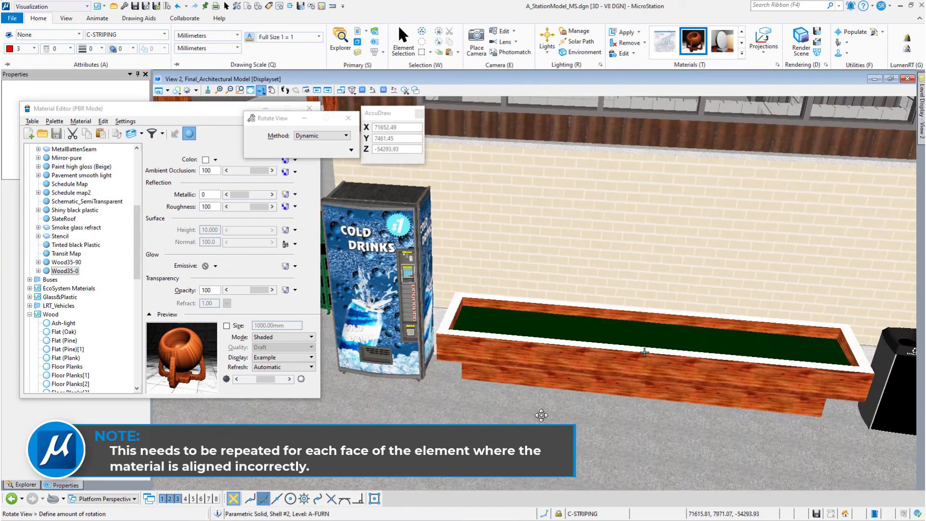
{"action": "left_click", "coordinate": [360, 389]}
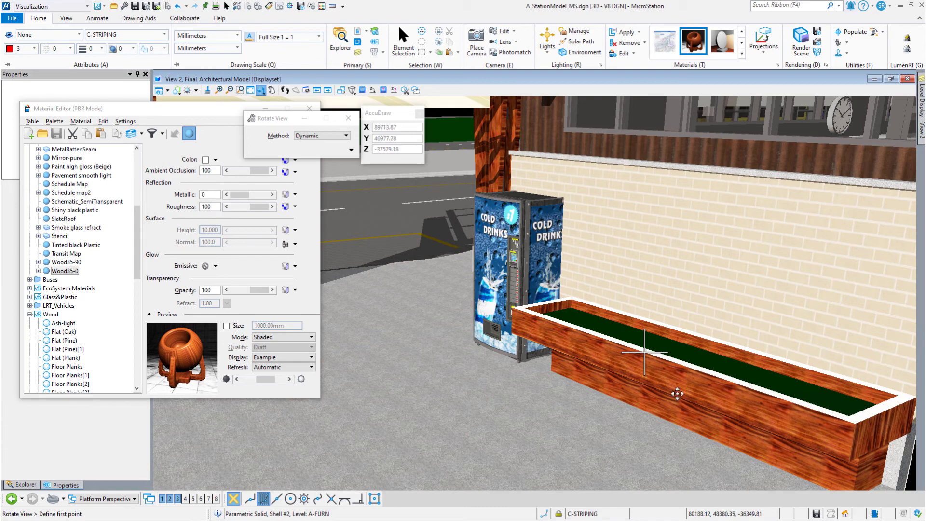
Step: Apply Wood35-0 to the planter's end face and its inner lining
{"action": "right_click", "coordinate": [61, 272]}
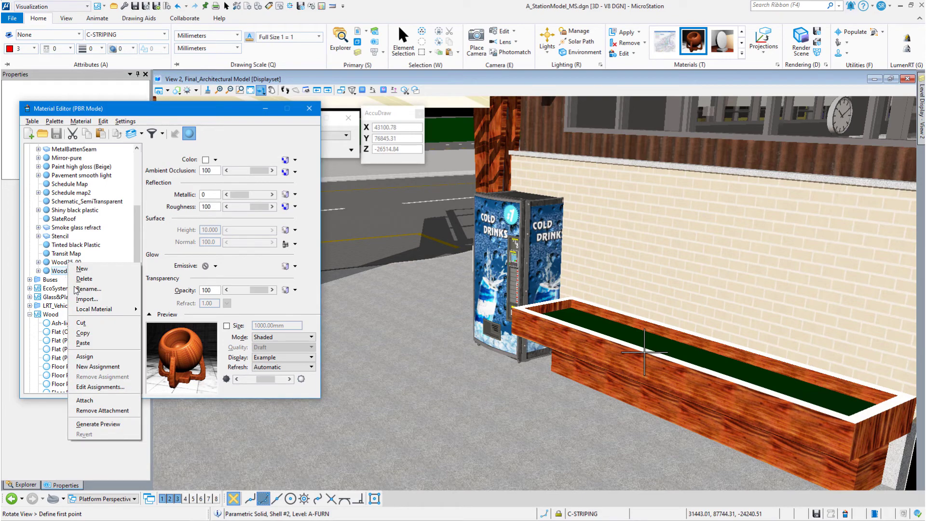
{"action": "left_click", "coordinate": [84, 401]}
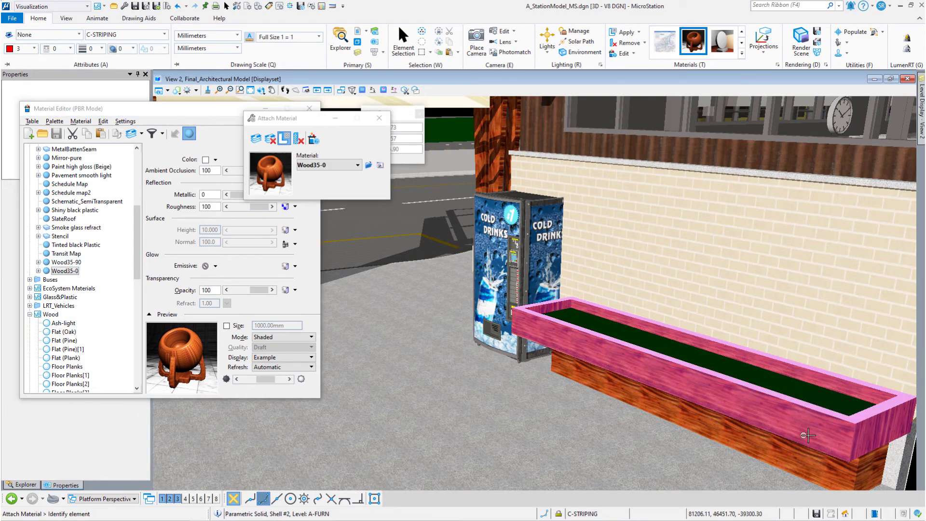
{"action": "left_click", "coordinate": [875, 432]}
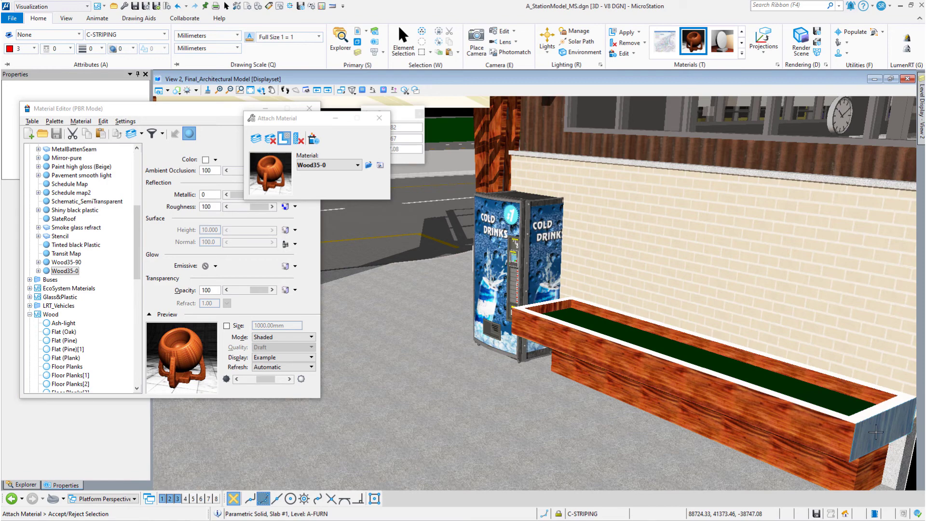
{"action": "left_click", "coordinate": [736, 465]}
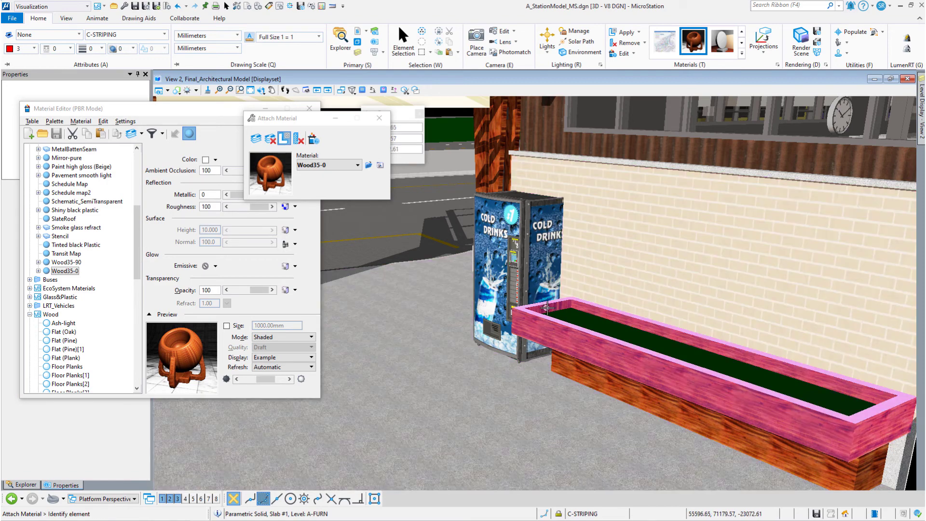
{"action": "left_click", "coordinate": [572, 309]}
{"action": "left_click", "coordinate": [572, 309]}
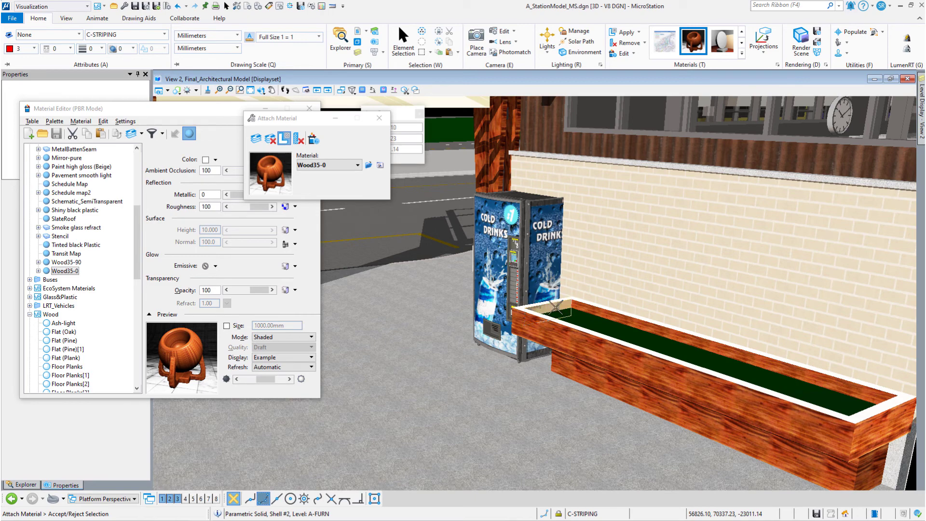